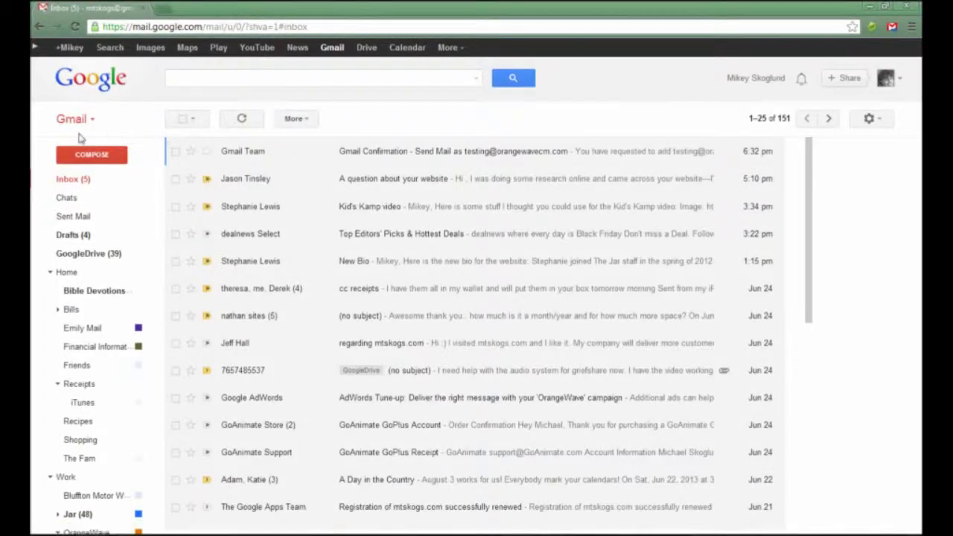
# Step: Open Gmail's full Settings page from the gear menu
pyautogui.click(872, 120)
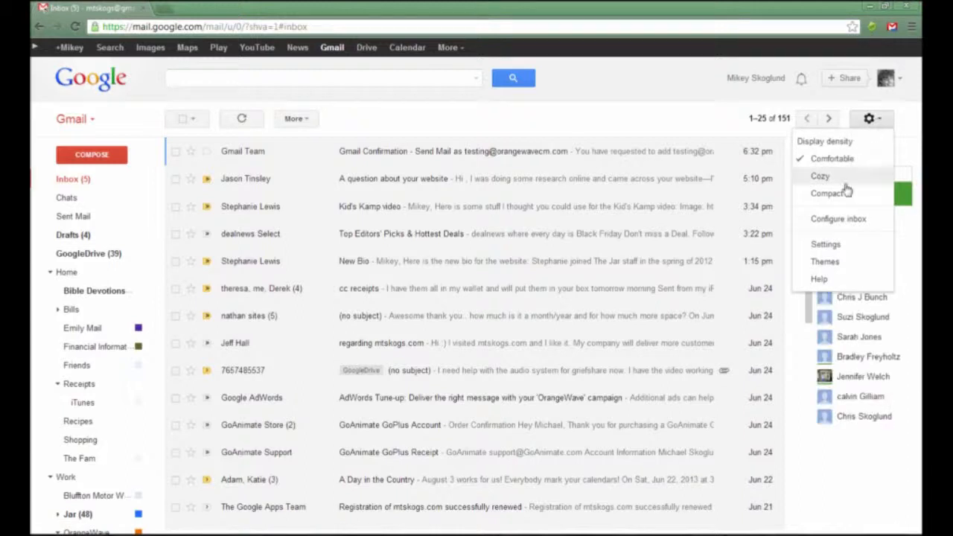
pyautogui.click(826, 245)
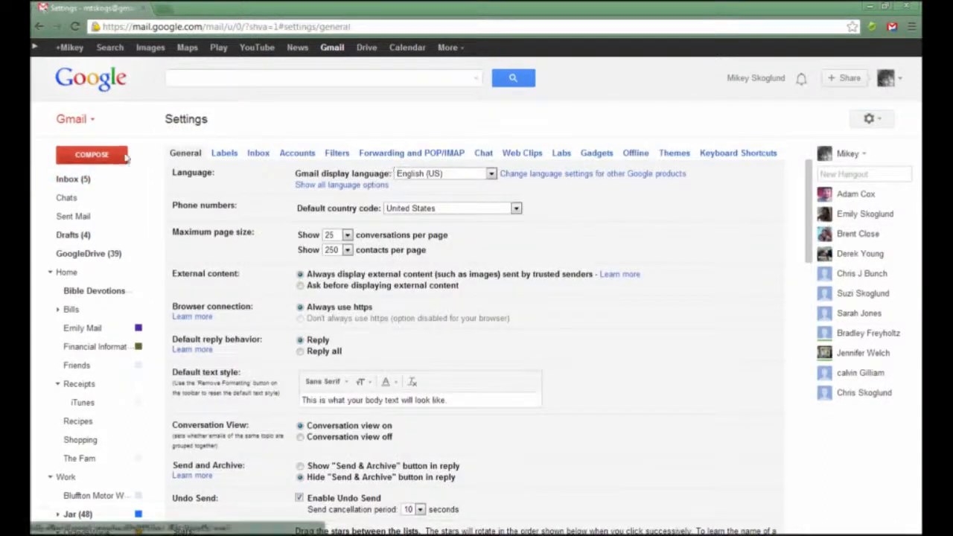
# Step: On the Accounts tab, begin adding the OrangeWave testing address as a POP3 mail account
pyautogui.click(298, 154)
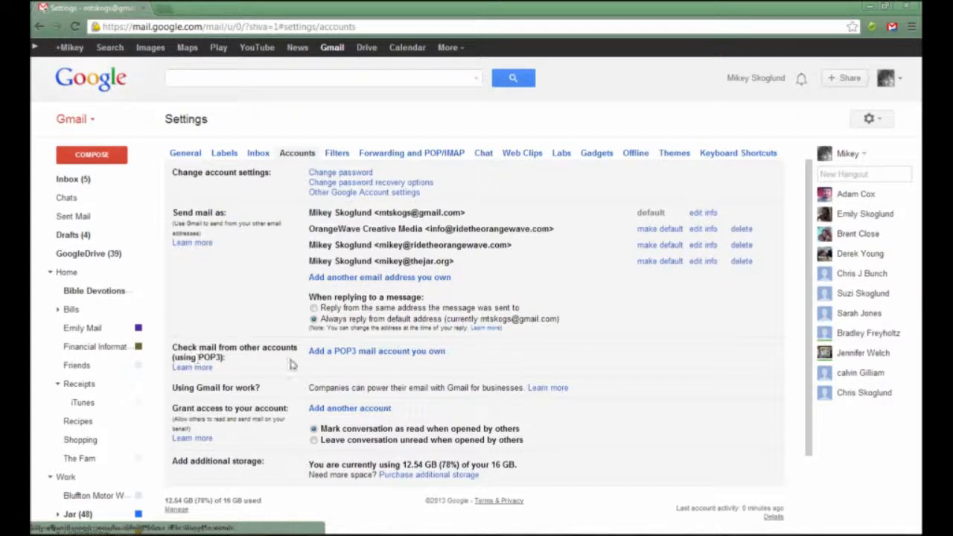
pyautogui.moveTo(298, 354); pyautogui.dragTo(466, 355)
pyautogui.click(467, 354)
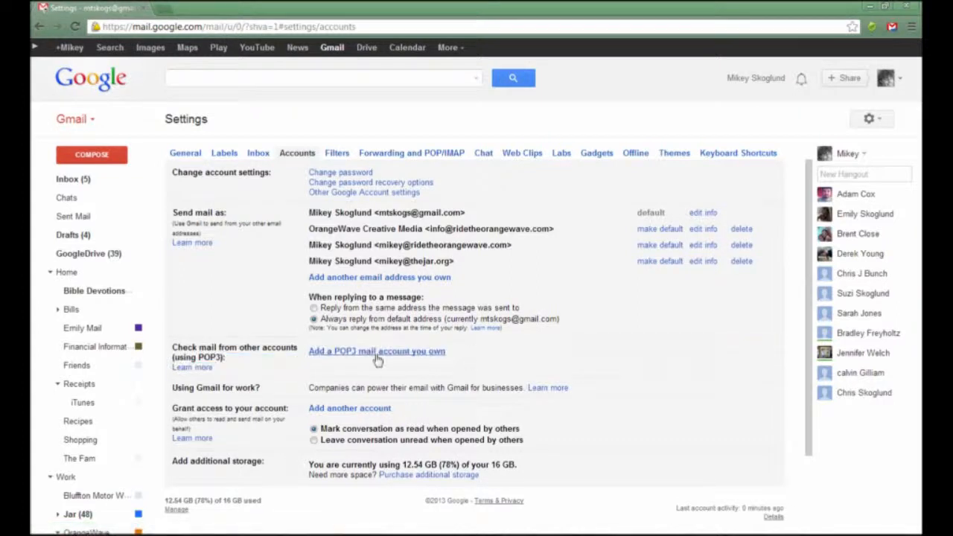
pyautogui.click(336, 355)
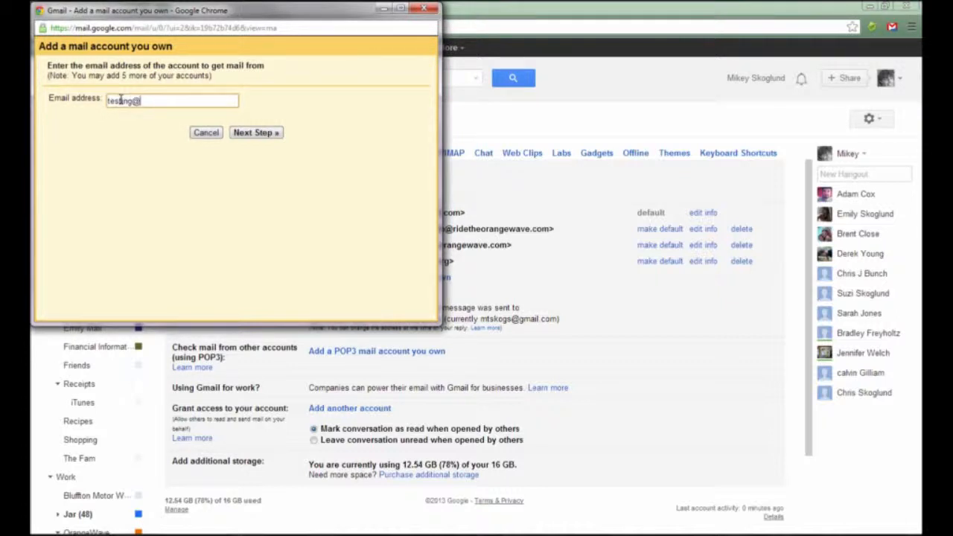
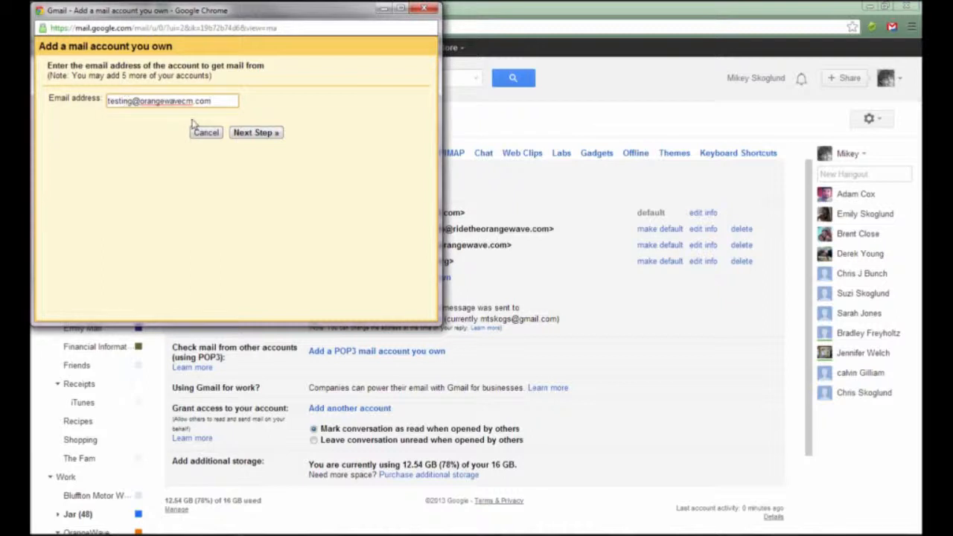
pyautogui.click(255, 133)
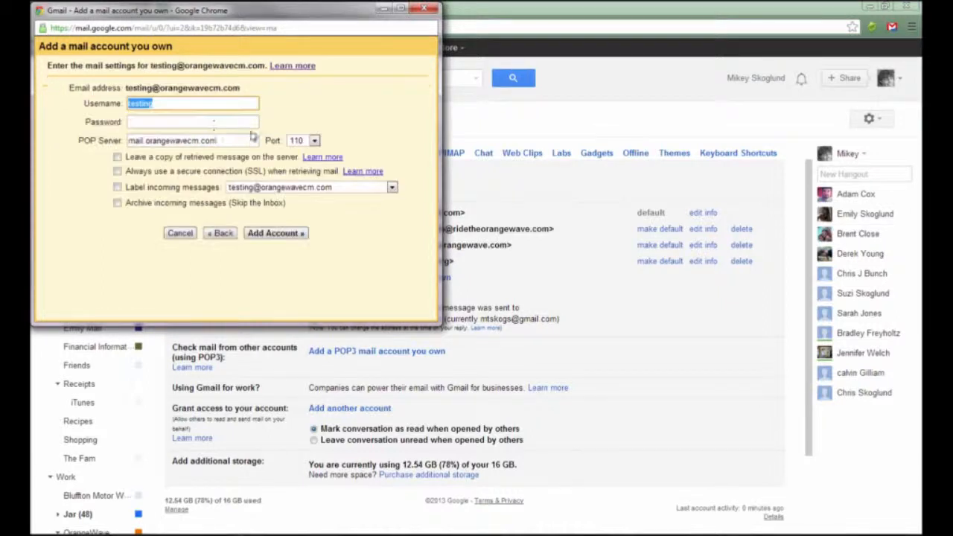
pyautogui.click(168, 103)
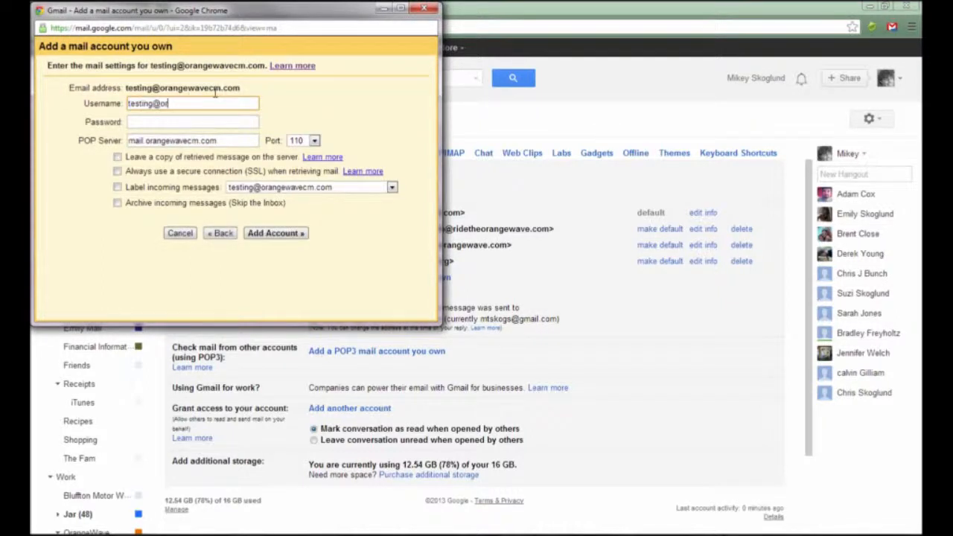
pyautogui.write('@orangewavecm.com')
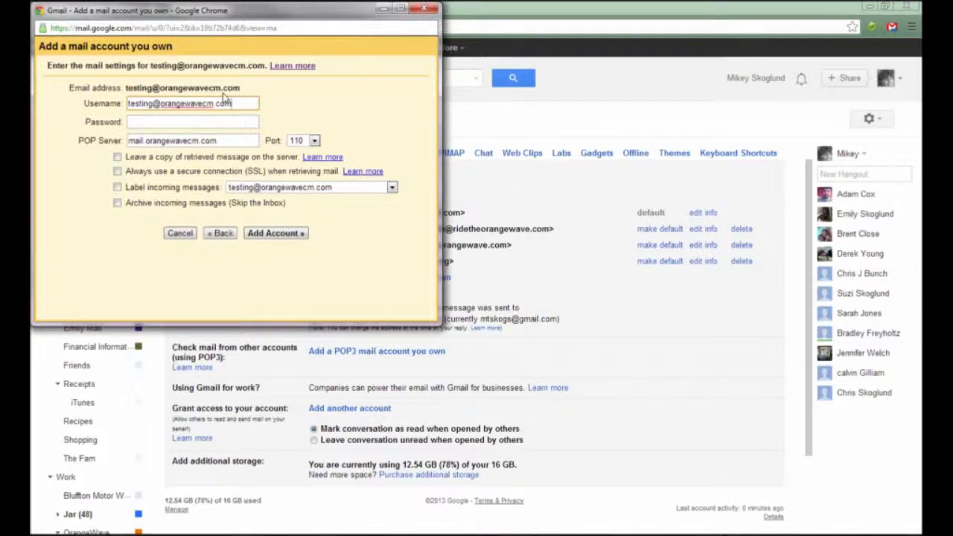
pyautogui.moveTo(235, 103); pyautogui.dragTo(112, 97)
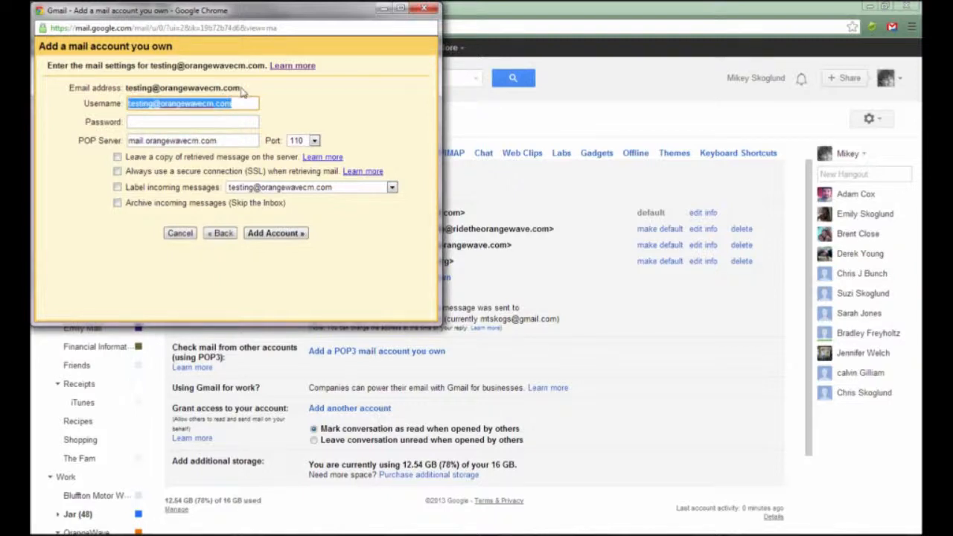
pyautogui.moveTo(234, 88); pyautogui.dragTo(129, 88)
pyautogui.click(146, 122)
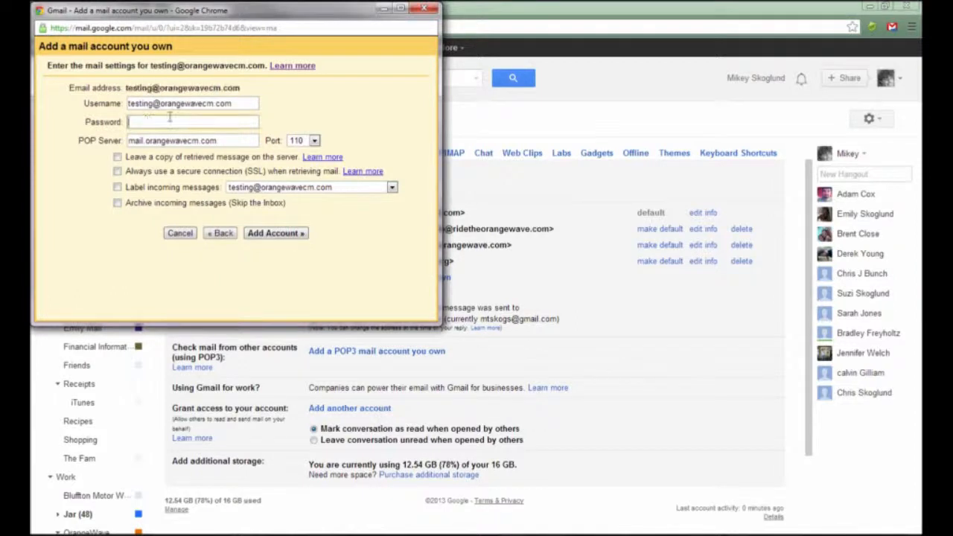
pyautogui.write('••••••')
# Step: Set the POP server to pop.orangewavecm.com, keep port 110, and enable labelling incoming messages
pyautogui.doubleClick(138, 140)
pyautogui.write('pop')
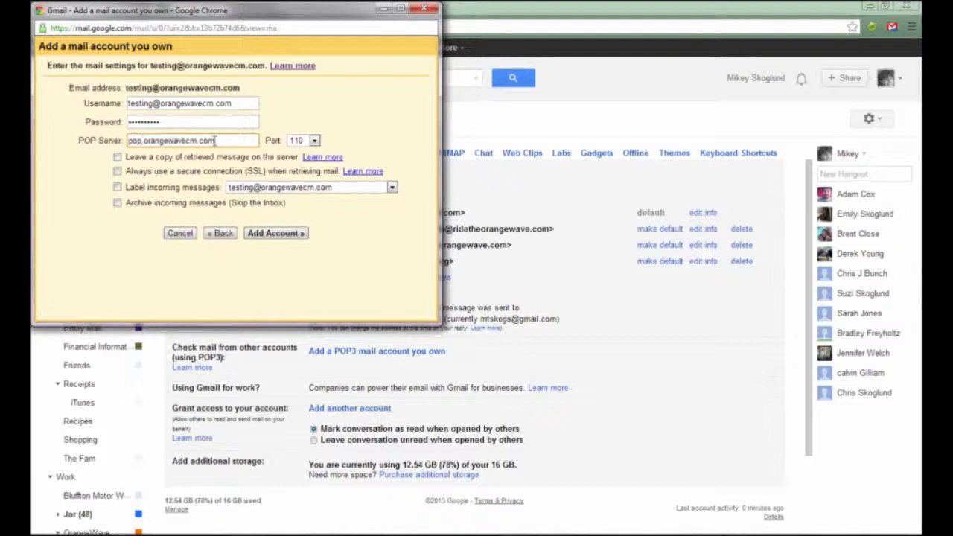
pyautogui.click(314, 140)
pyautogui.click(318, 141)
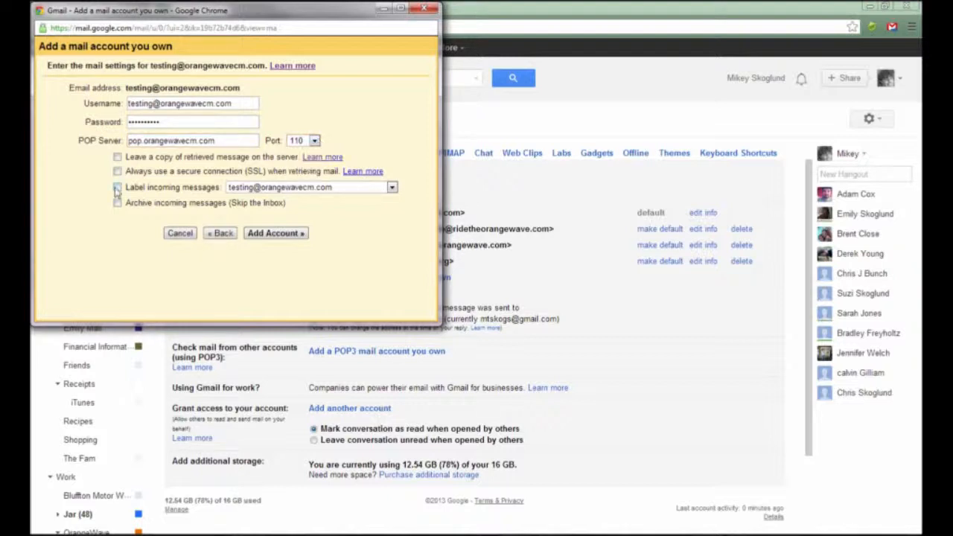
pyautogui.click(280, 190)
pyautogui.scroll(-10, 276, 240)
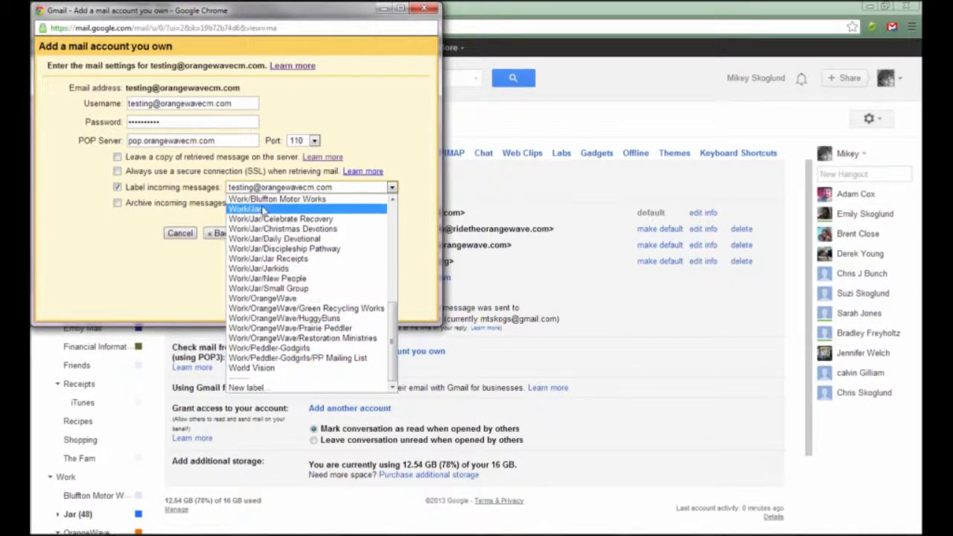
# Step: Create the label 'Testing OrangeWave Account' for incoming mail and add the POP3 account
pyautogui.click(252, 389)
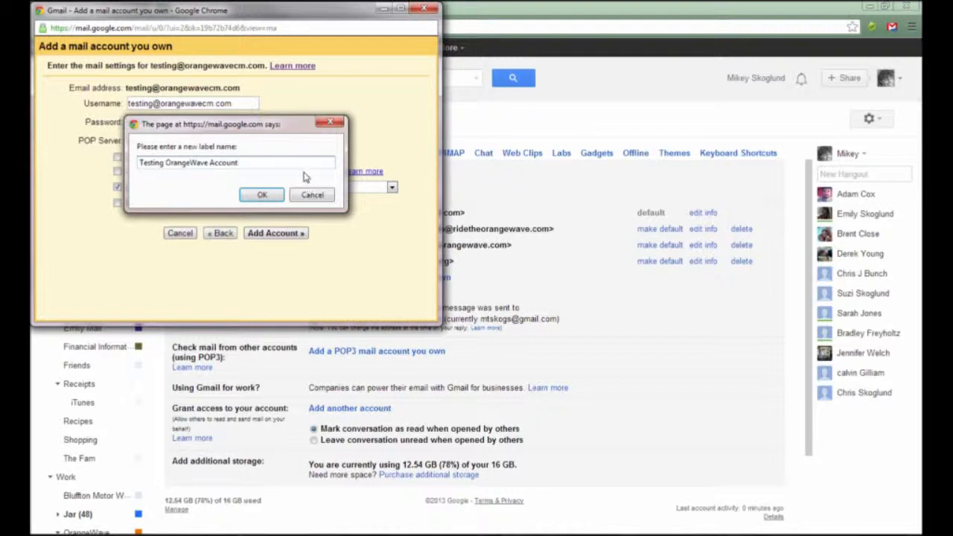
pyautogui.click(262, 195)
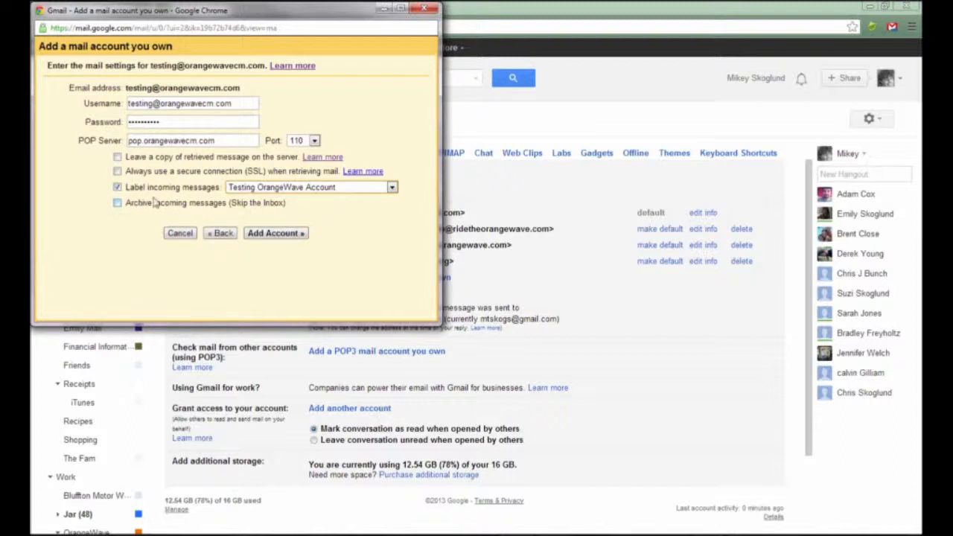
pyautogui.click(259, 235)
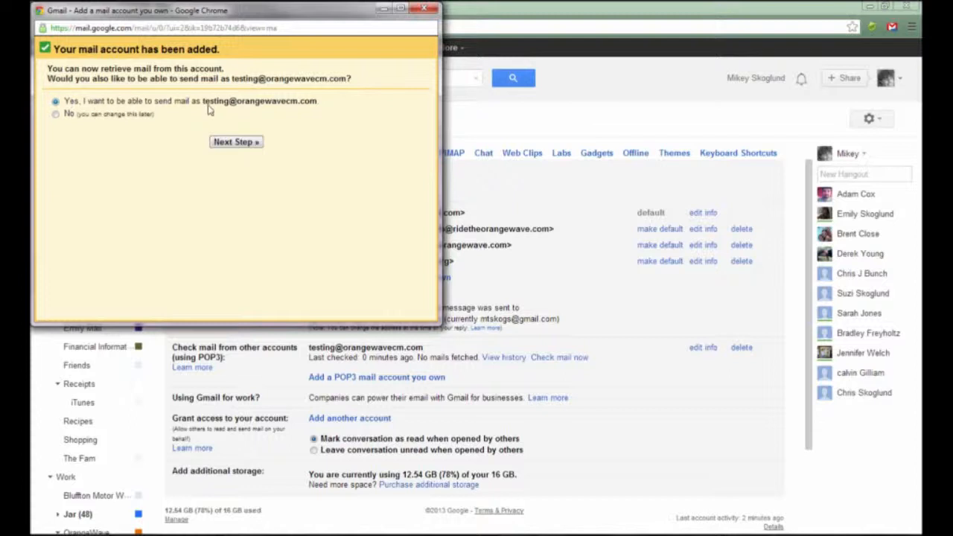
# Step: Set up sending as the OrangeWave address with a new sender name, sent through Gmail
pyautogui.click(246, 142)
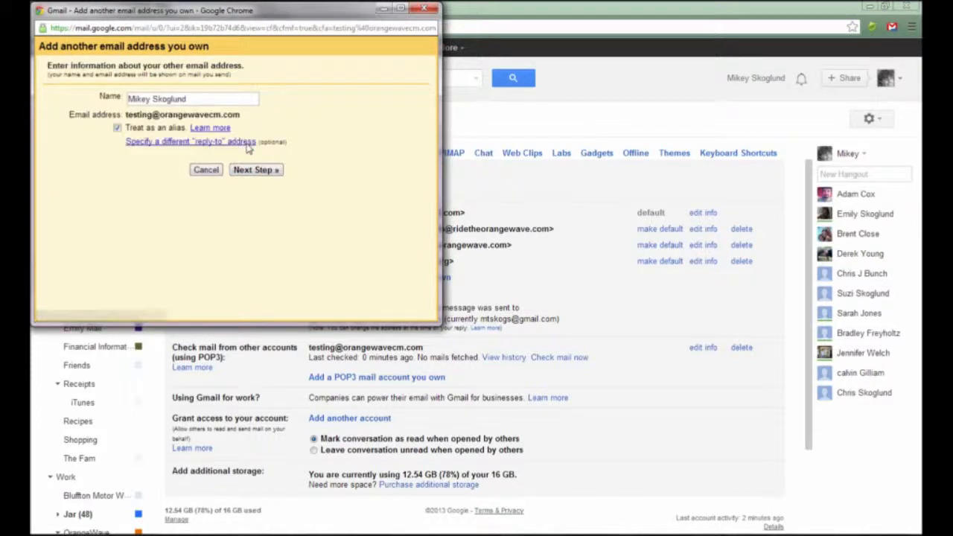
pyautogui.moveTo(209, 101); pyautogui.dragTo(128, 99)
pyautogui.write('M')
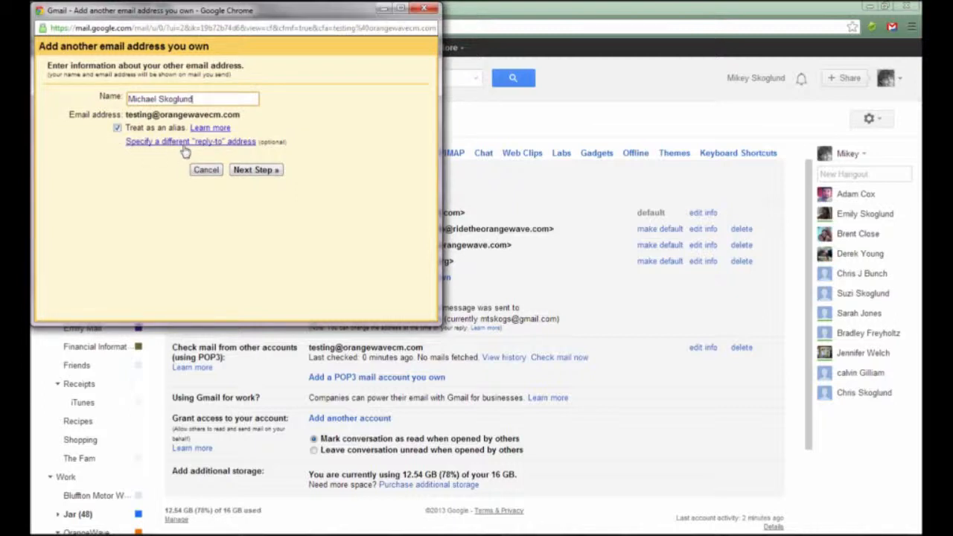
pyautogui.click(269, 174)
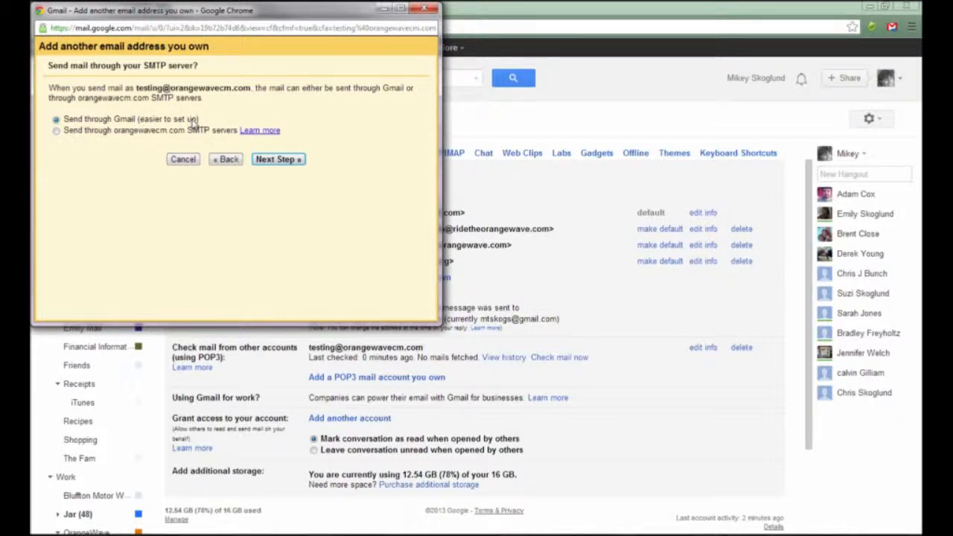
pyautogui.click(262, 160)
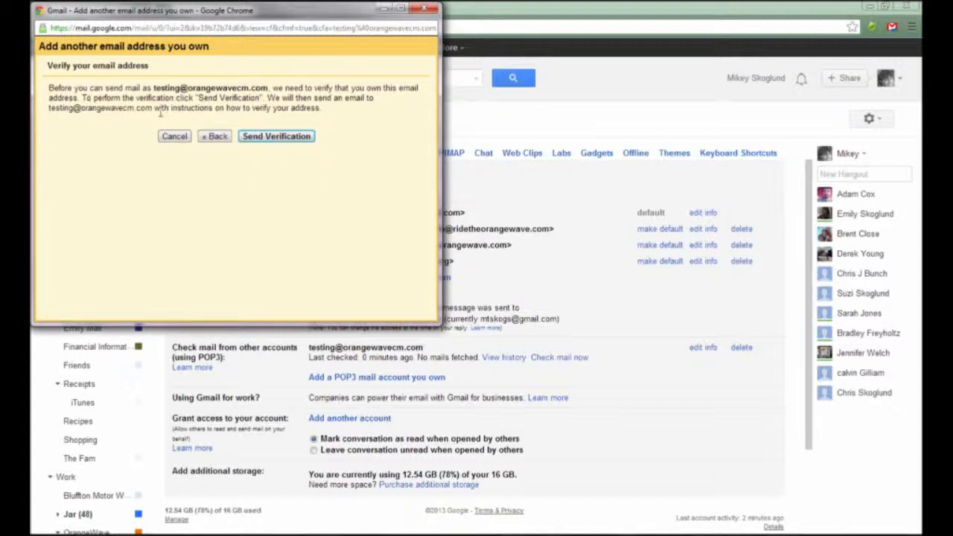
# Step: Send the verification email to the OrangeWave address and move the verification window aside
pyautogui.click(256, 139)
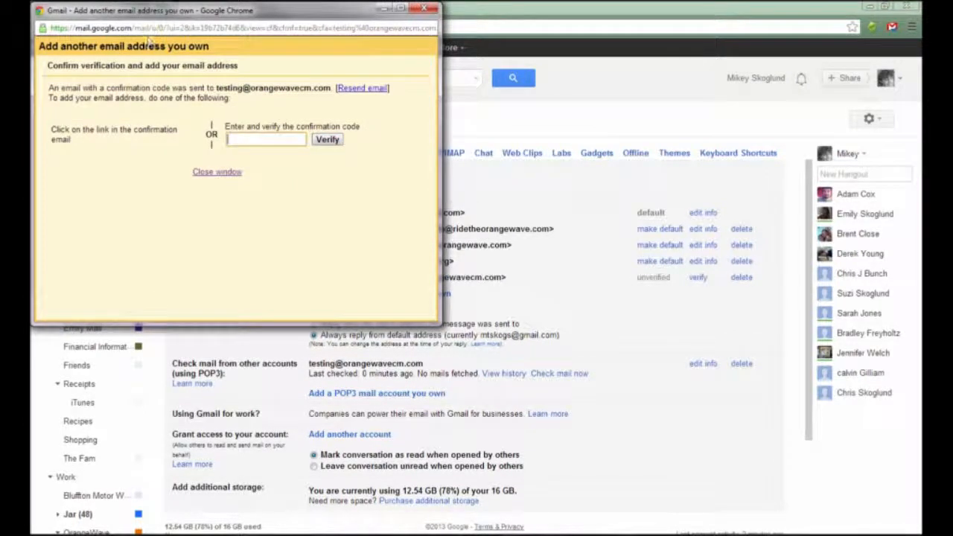
pyautogui.moveTo(193, 18); pyautogui.dragTo(552, 46)
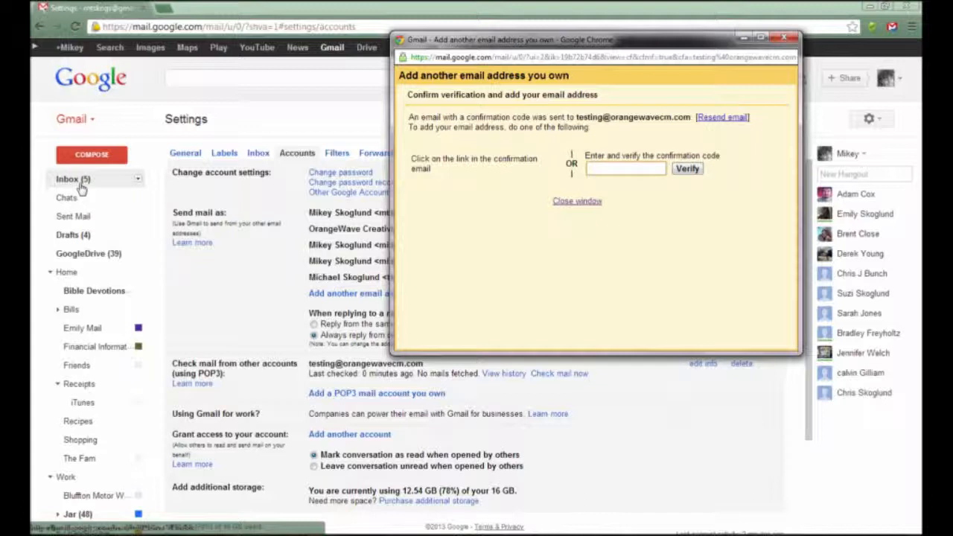
# Step: Check mail now for the OrangeWave POP3 account, then return to the Accounts settings
pyautogui.click(576, 380)
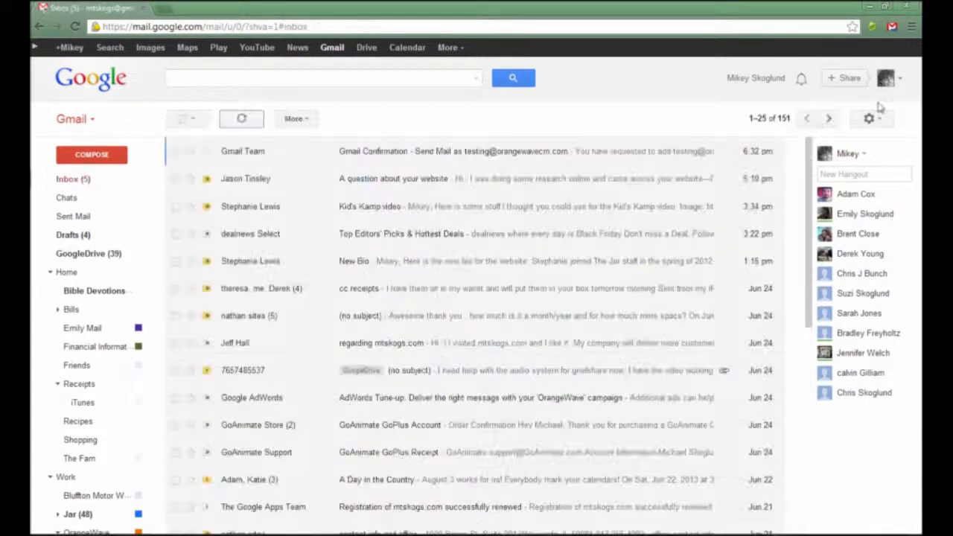
pyautogui.click(869, 119)
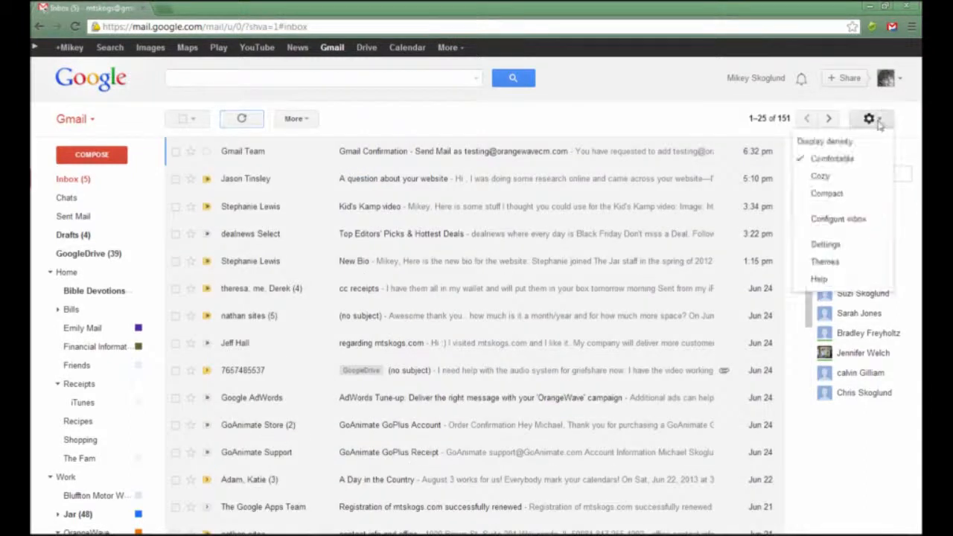
pyautogui.click(847, 223)
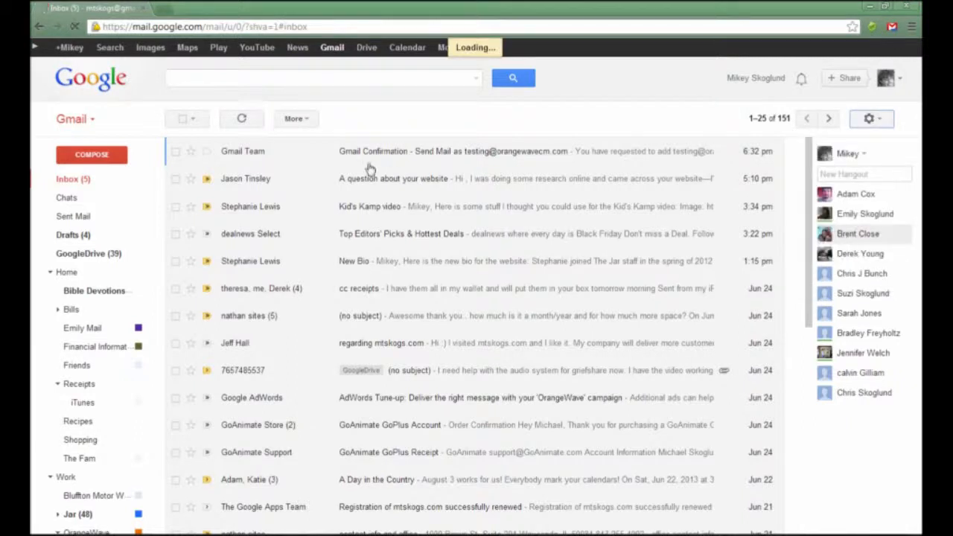
pyautogui.click(296, 152)
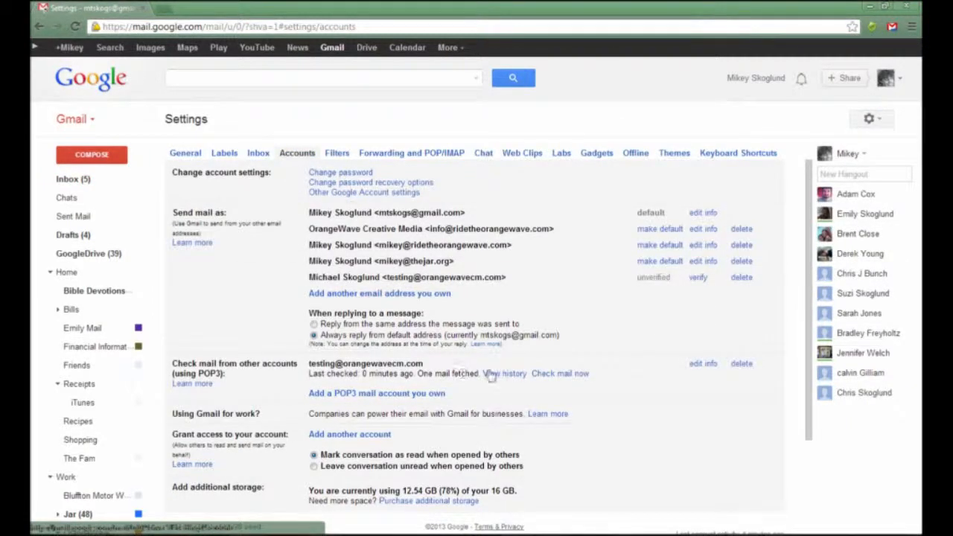
pyautogui.scroll(-3, 82, 312)
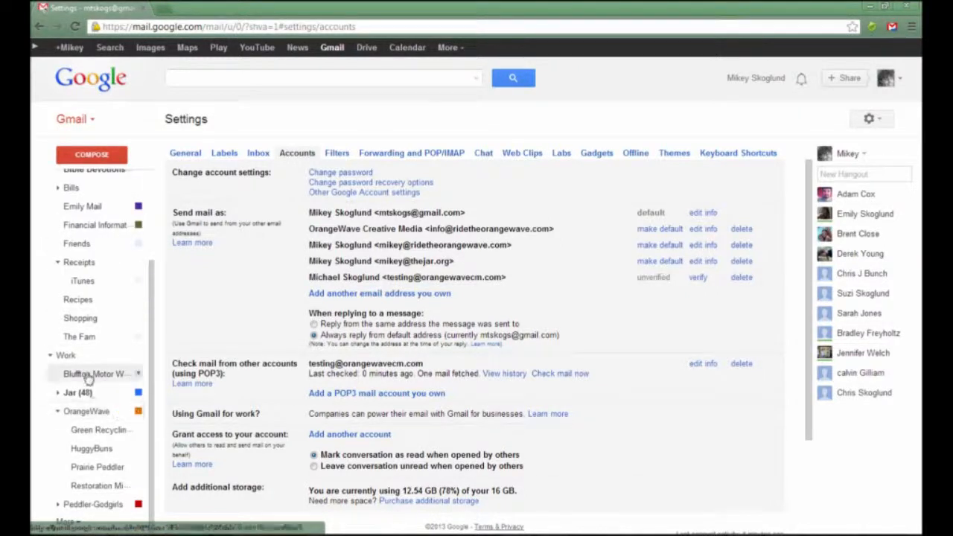
# Step: Expand the label list and open the Testing OrangeWave Account label
pyautogui.scroll(2, 86, 381)
pyautogui.scroll(-2, 88, 379)
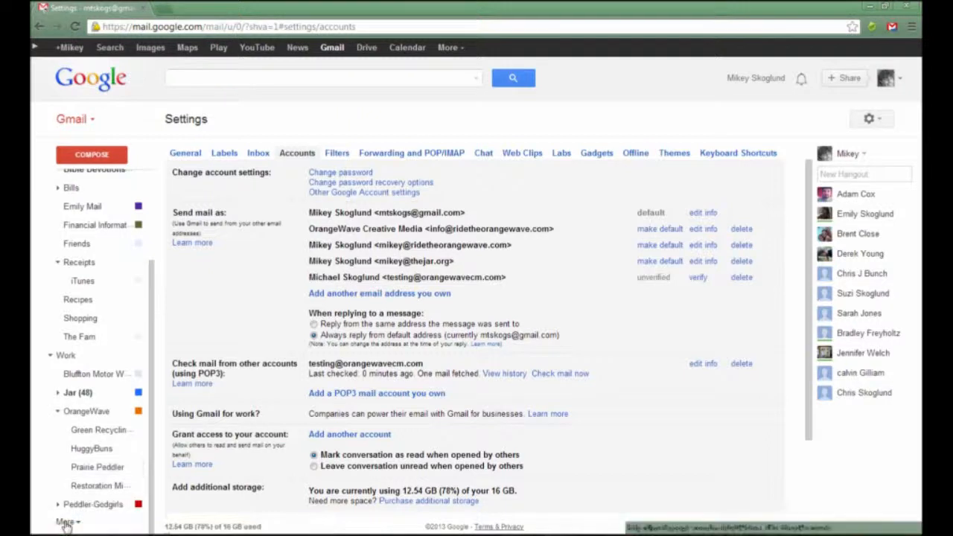
pyautogui.click(66, 520)
pyautogui.scroll(-5, 127, 495)
pyautogui.scroll(-8, 126, 495)
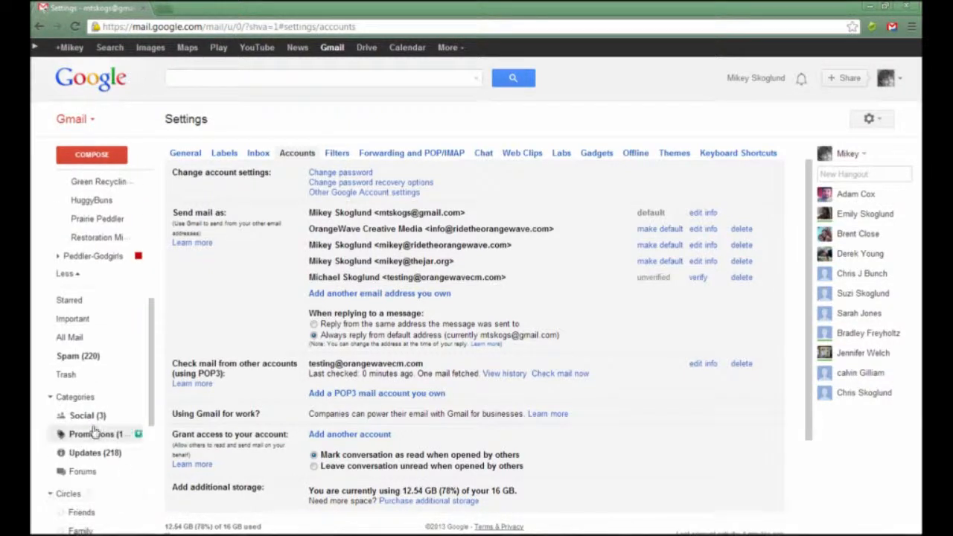
pyautogui.scroll(-2, 95, 430)
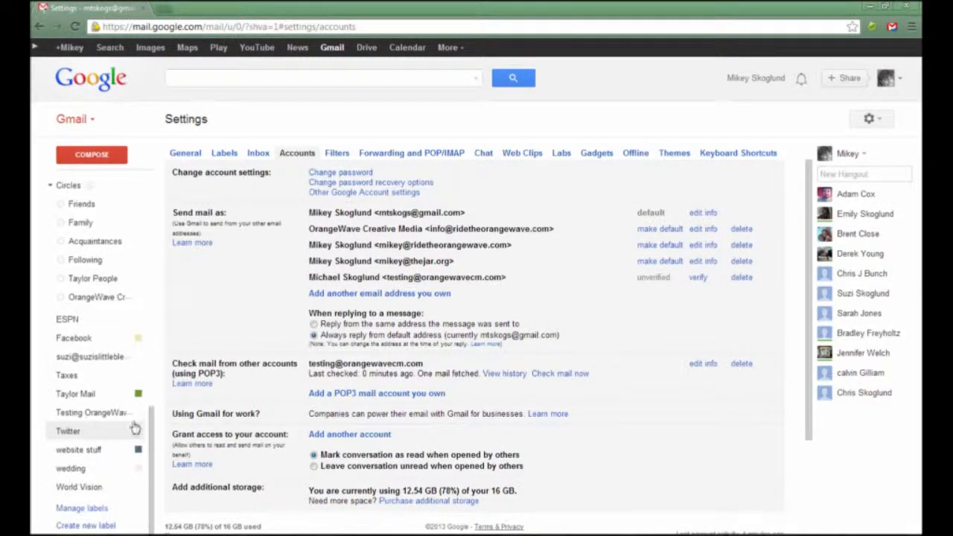
pyautogui.click(110, 412)
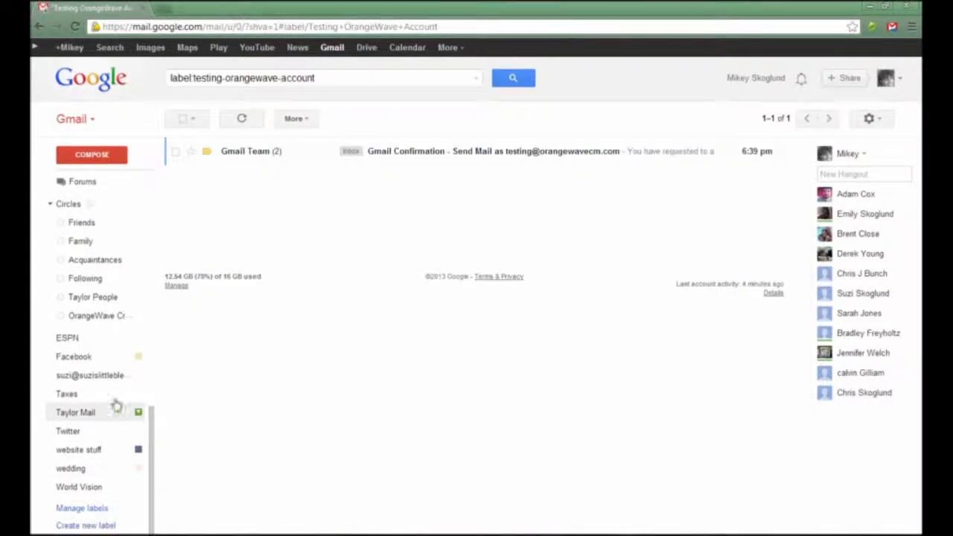
# Step: Copy the confirmation code from the Gmail Team confirmation email
pyautogui.click(254, 153)
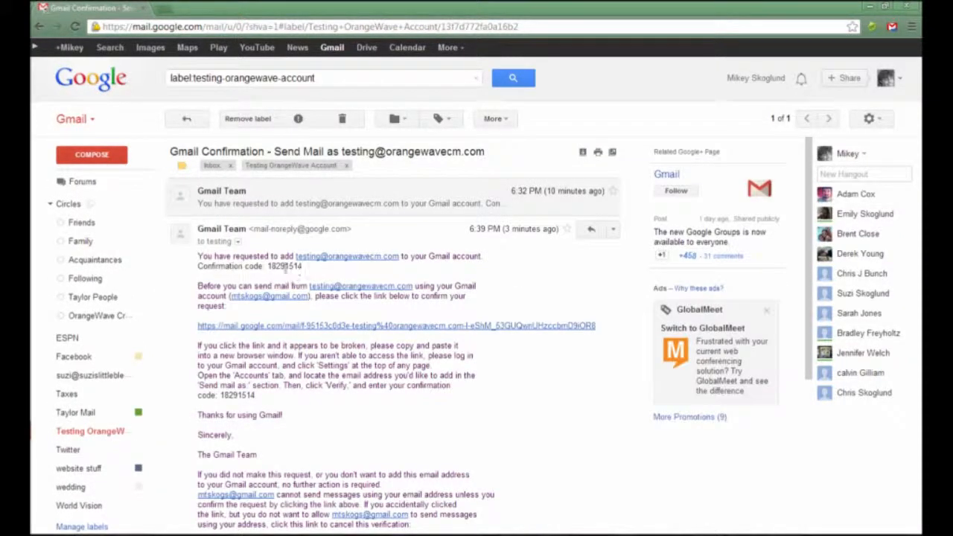
pyautogui.doubleClick(284, 268)
pyautogui.rightClick(284, 267)
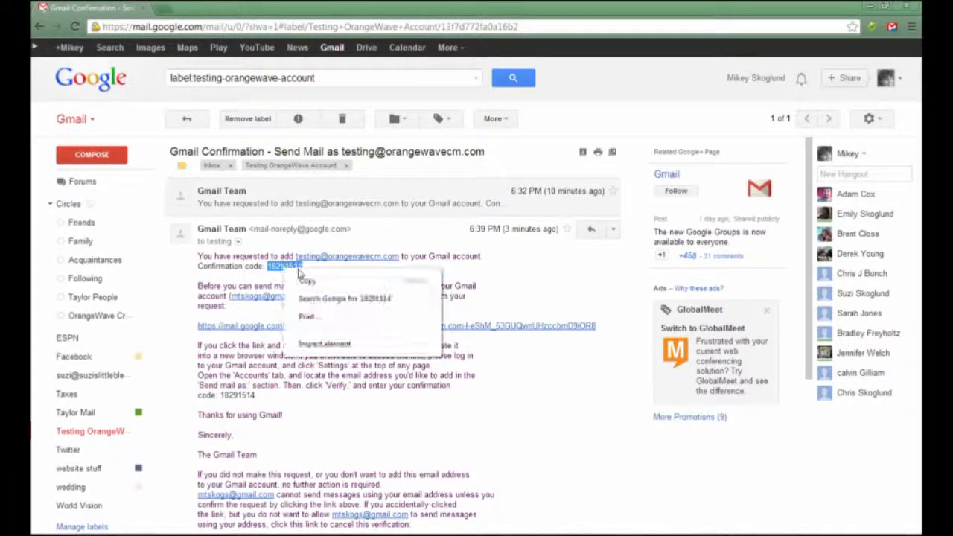
pyautogui.click(306, 278)
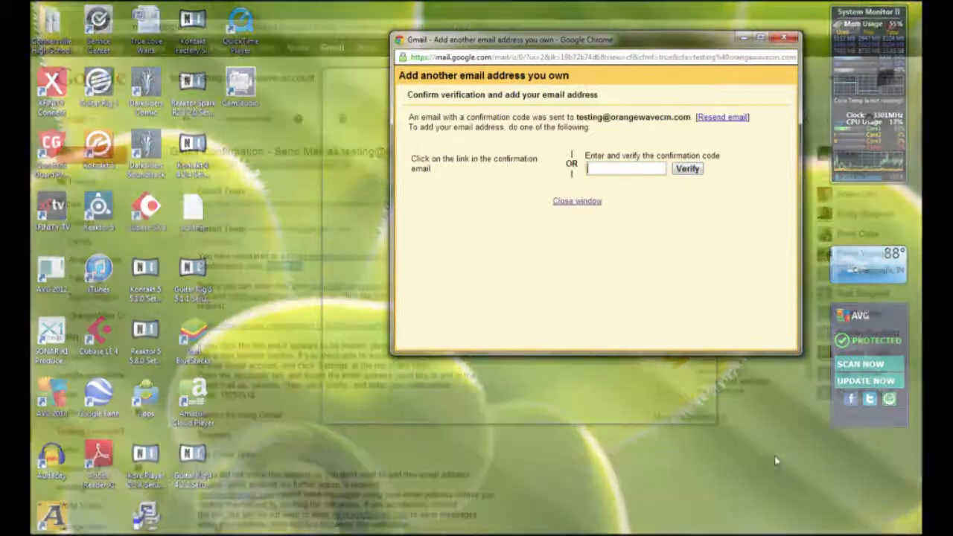
# Step: Paste the confirmation code into the verification window, verify it, then reopen Gmail Settings
pyautogui.click(774, 461)
pyautogui.rightClick(606, 168)
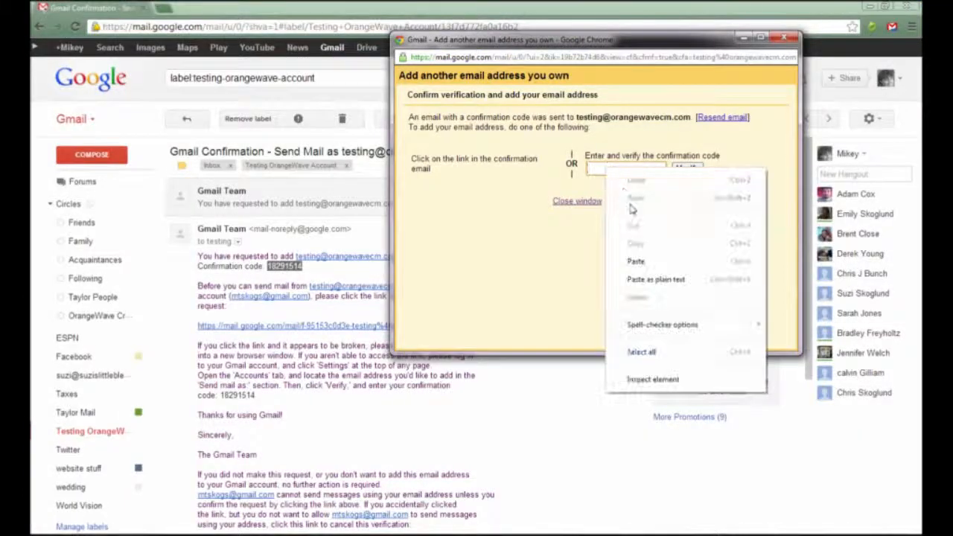
pyautogui.click(635, 261)
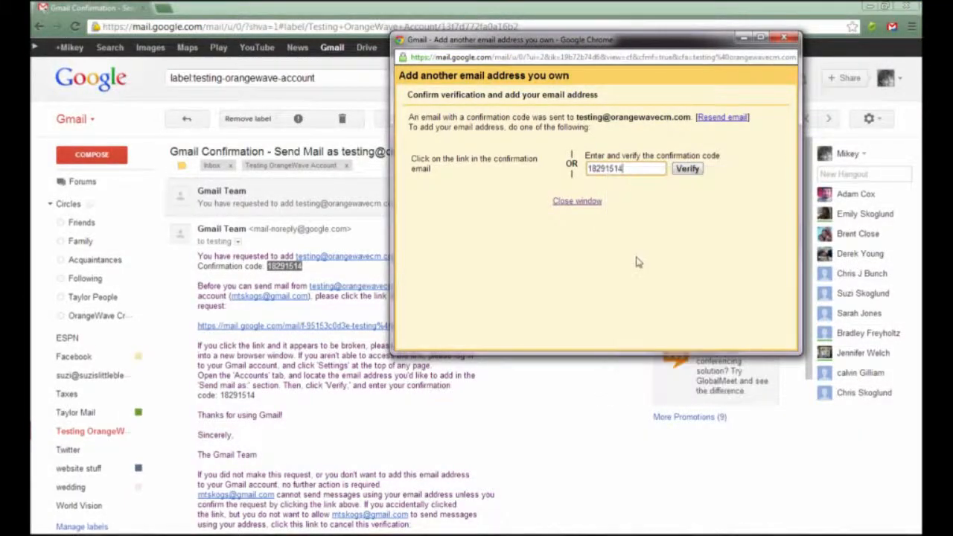
pyautogui.click(688, 169)
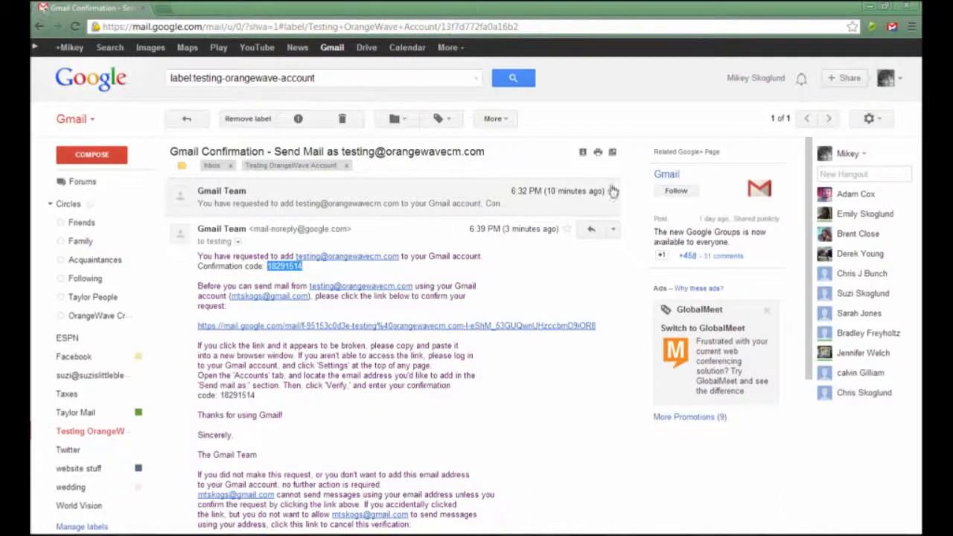
pyautogui.click(870, 119)
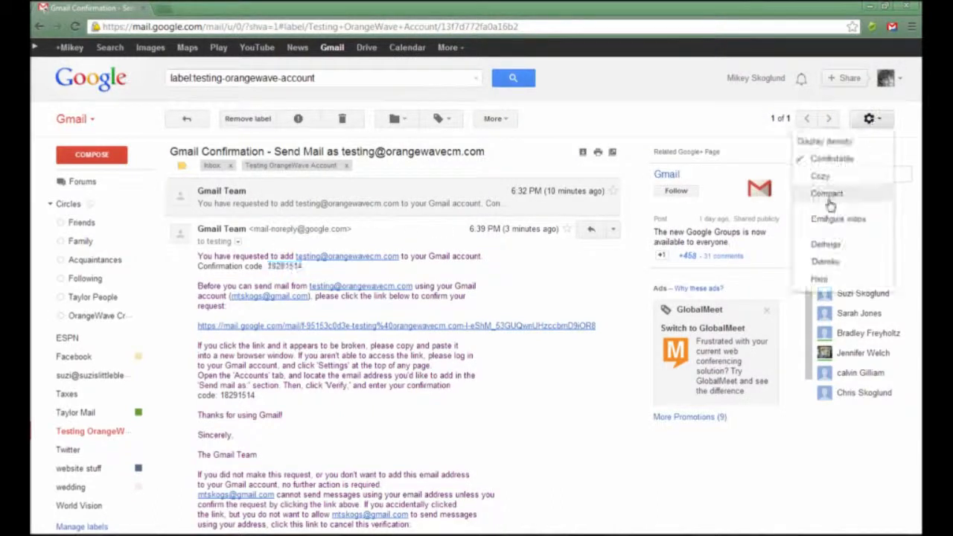
pyautogui.click(824, 246)
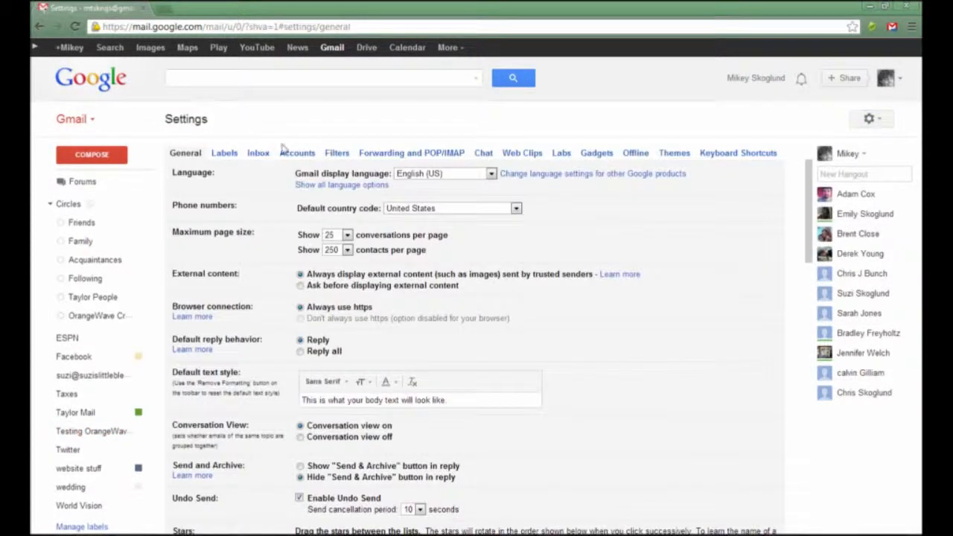
# Step: On the Accounts tab, choose 'Reply from the same address the message was sent to'
pyautogui.click(291, 153)
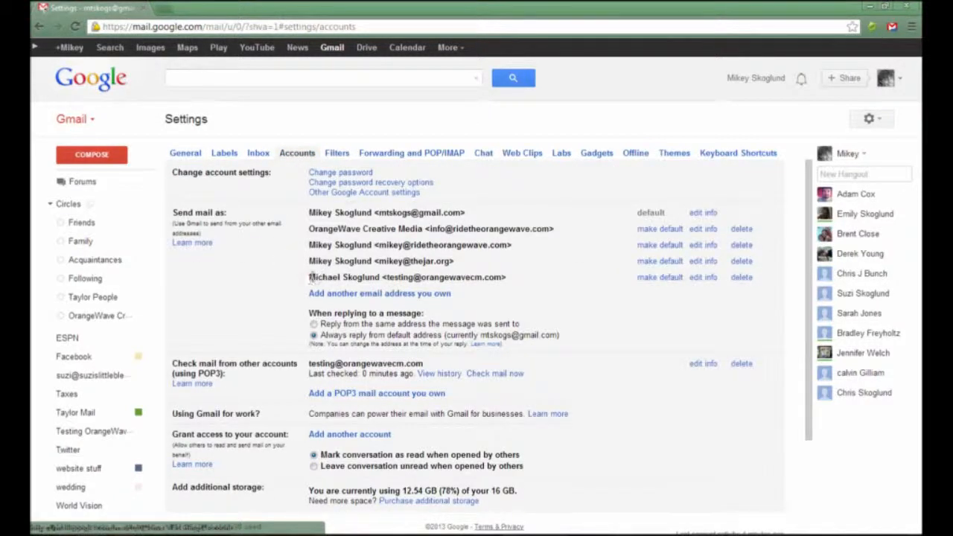
pyautogui.moveTo(312, 276); pyautogui.dragTo(534, 279)
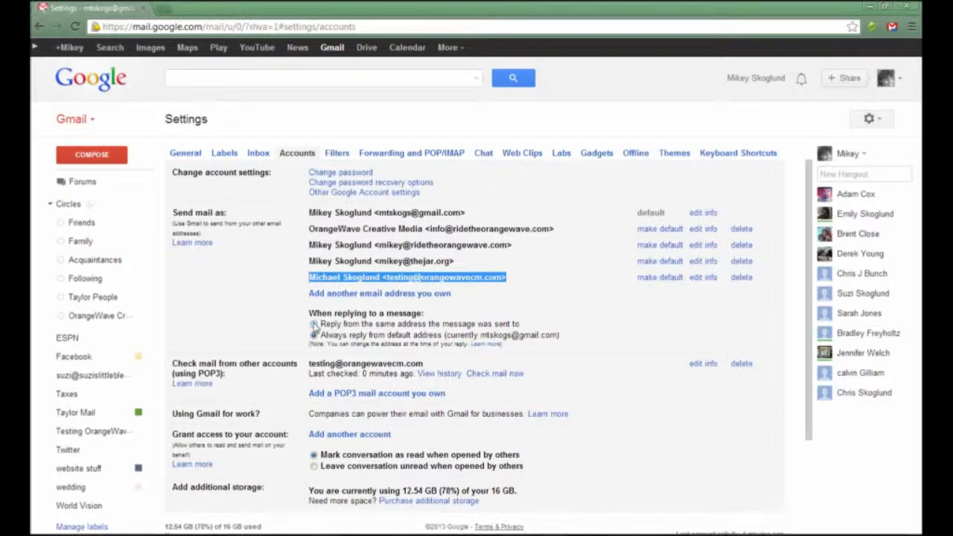
pyautogui.click(313, 325)
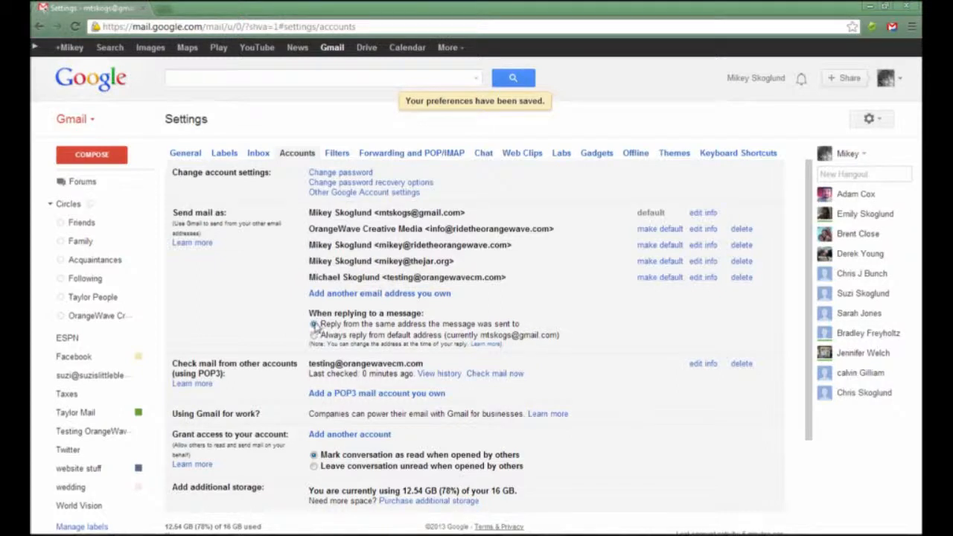
# Step: On the Accounts tab, choose 'Always reply from default address' for replies
pyautogui.scroll(-2, 283, 307)
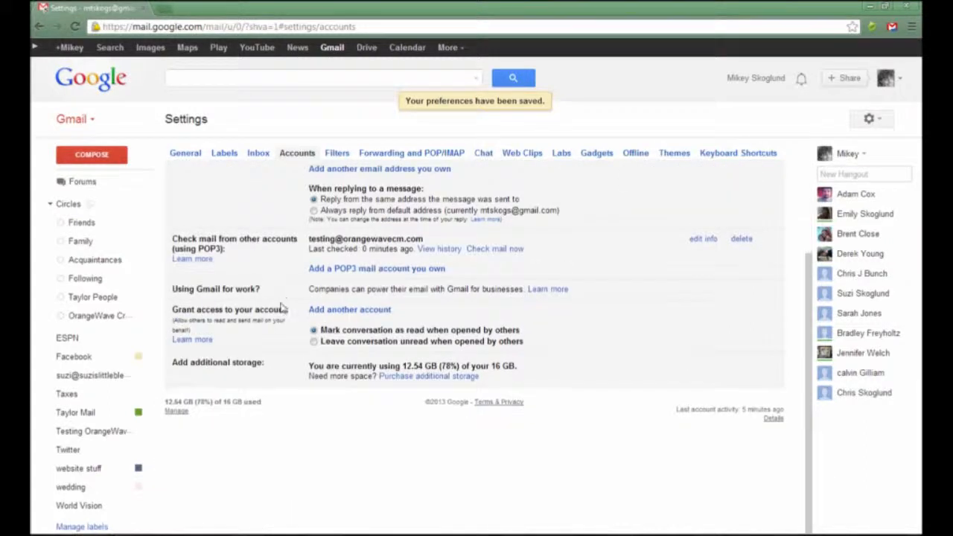
pyautogui.scroll(2, 282, 306)
pyautogui.scroll(-3, 281, 307)
pyautogui.scroll(3, 282, 307)
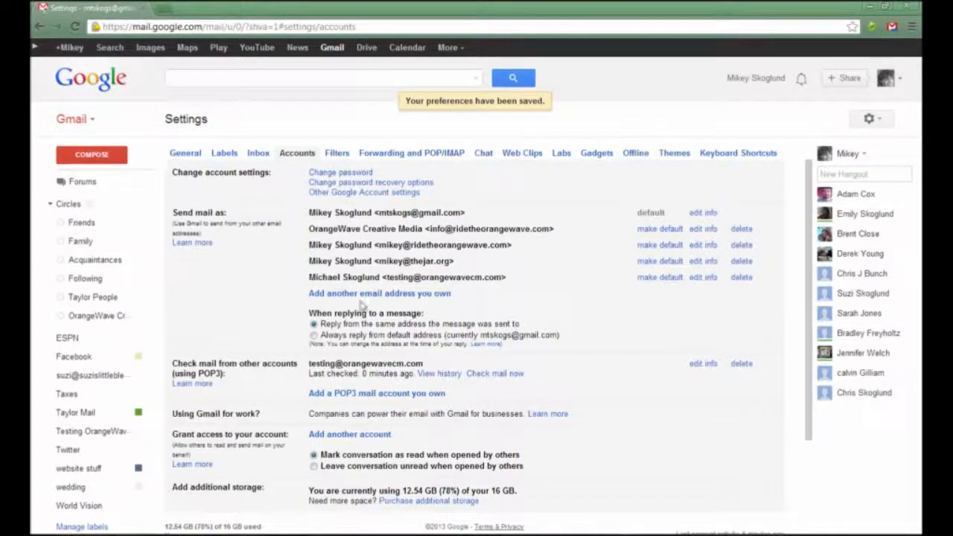
pyautogui.click(313, 335)
pyautogui.click(90, 153)
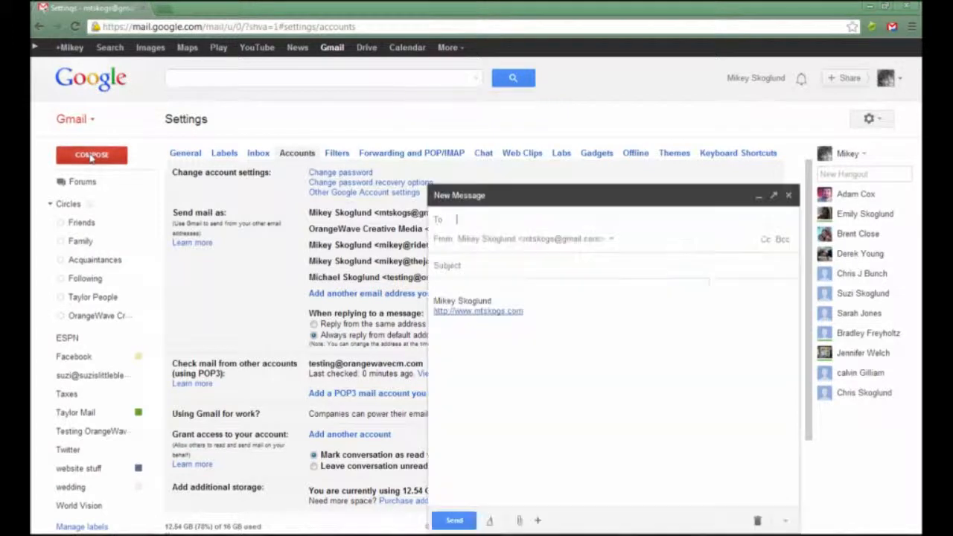
pyautogui.click(463, 238)
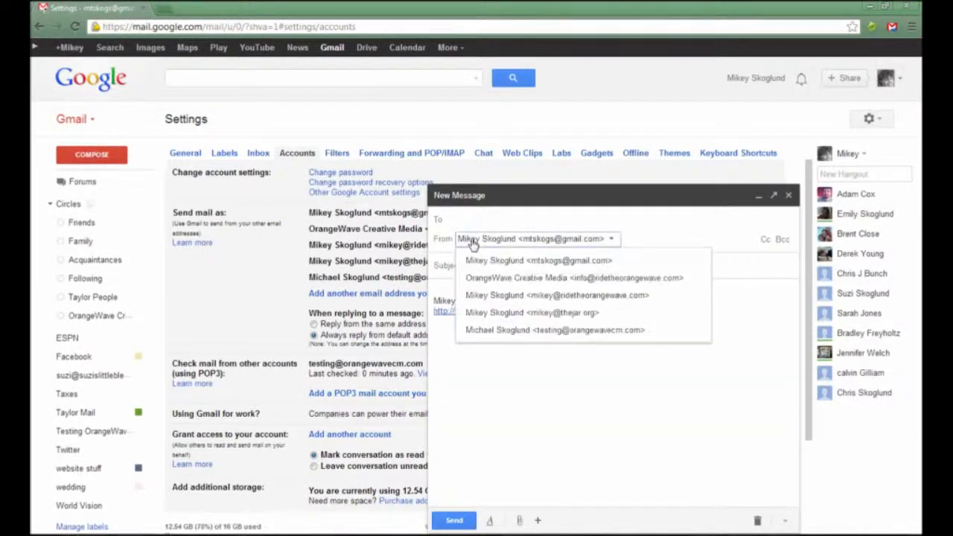
pyautogui.click(512, 335)
pyautogui.click(506, 239)
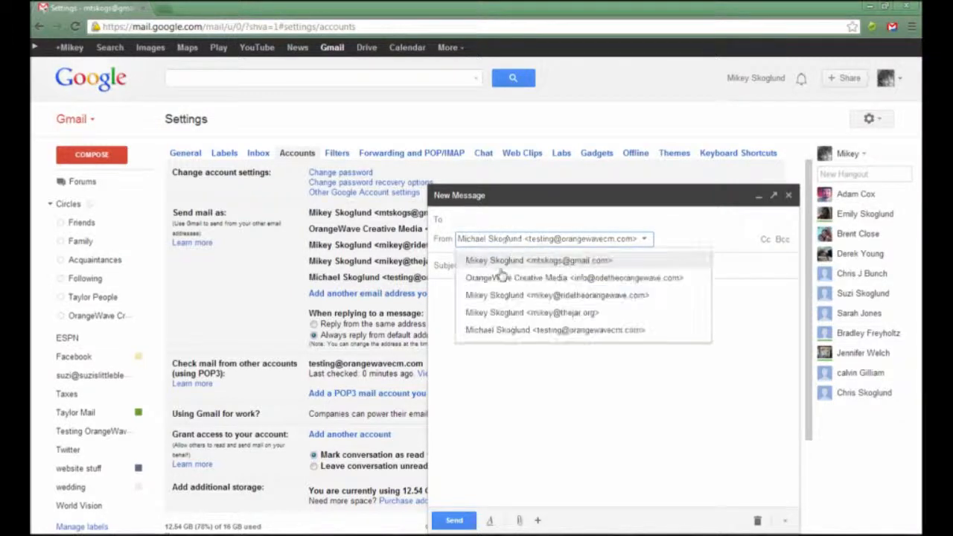
pyautogui.click(503, 276)
pyautogui.moveTo(570, 334); pyautogui.dragTo(414, 272)
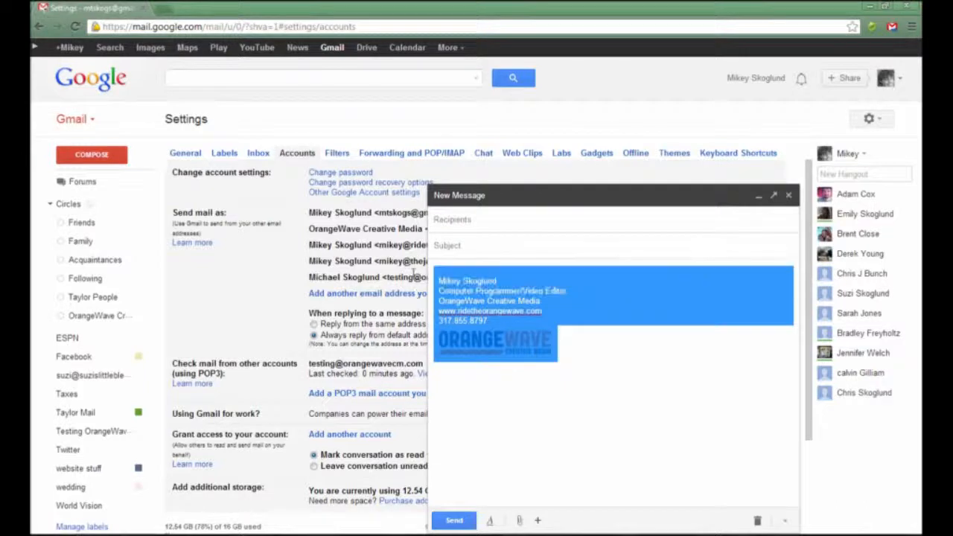
pyautogui.click(517, 224)
pyautogui.click(517, 238)
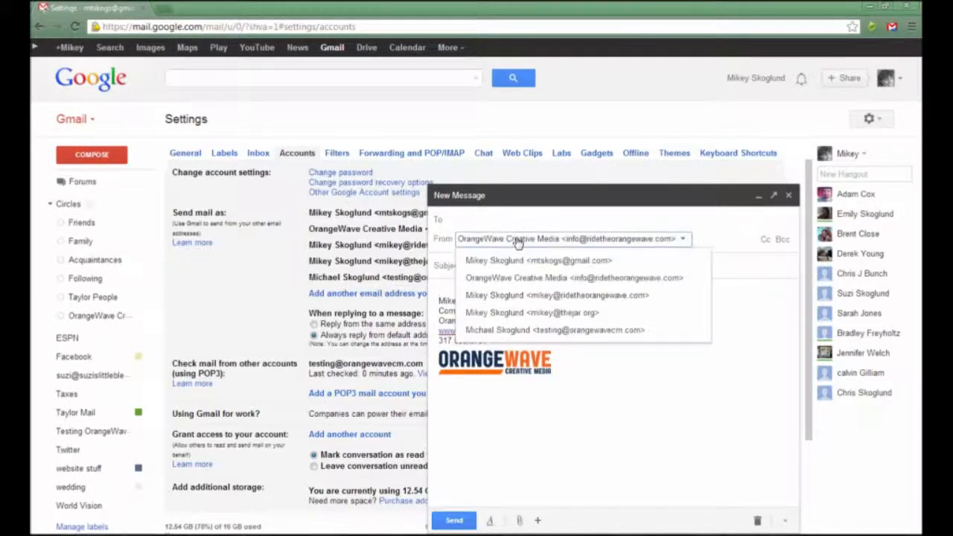
pyautogui.click(521, 296)
pyautogui.click(531, 239)
pyautogui.click(538, 313)
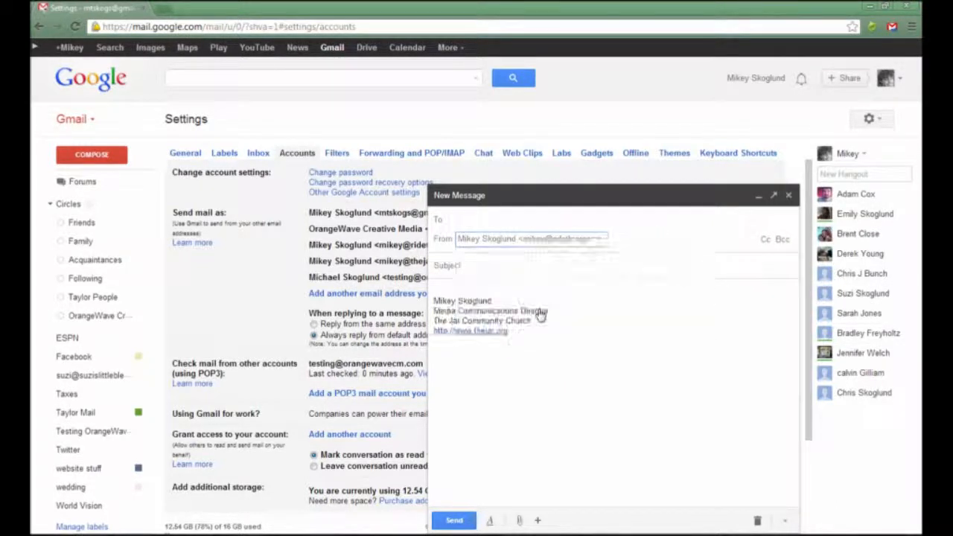
pyautogui.click(536, 239)
pyautogui.click(560, 328)
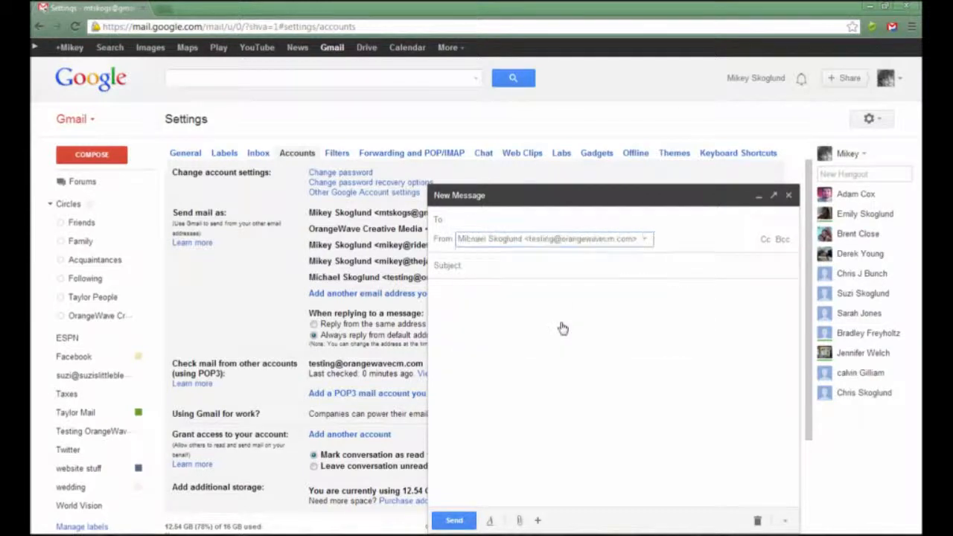
pyautogui.click(788, 195)
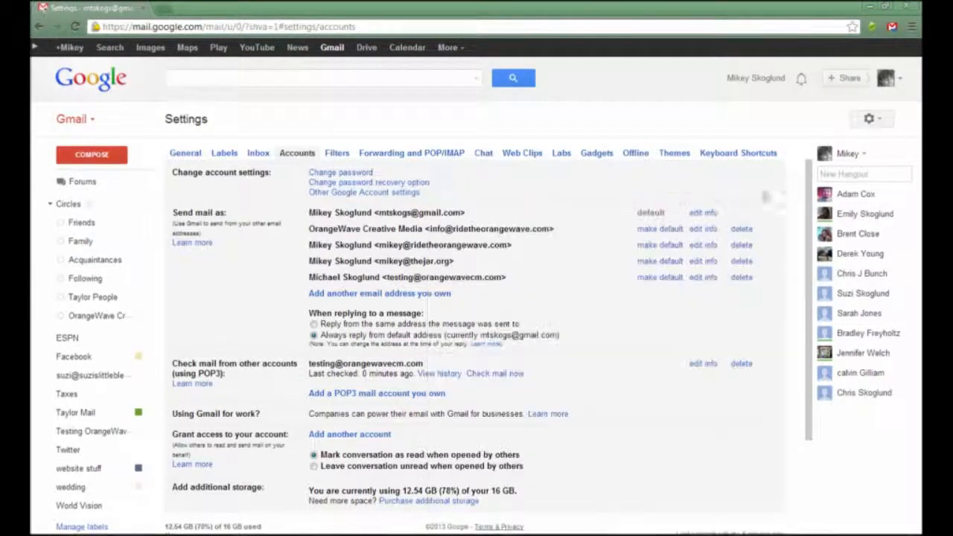